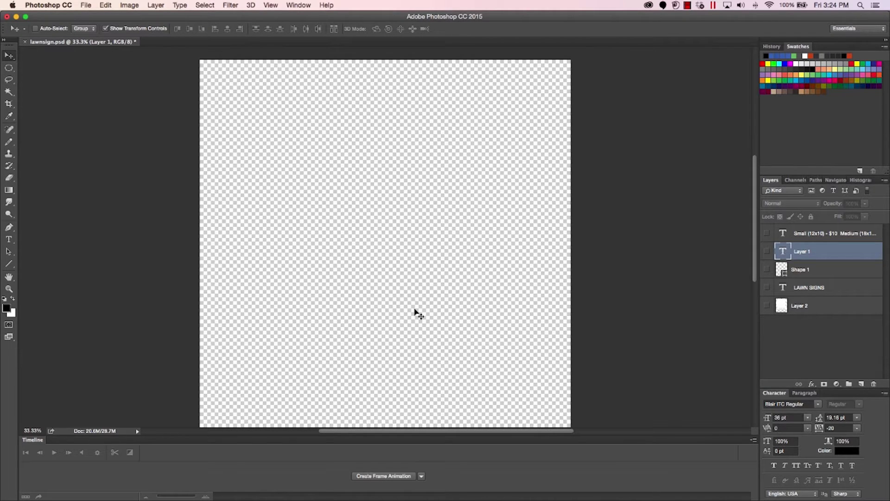
# Step: Show the frame outline on Layer 2, the LAWN SIGNS title layer and the size and price text layer
pyautogui.click(767, 307)
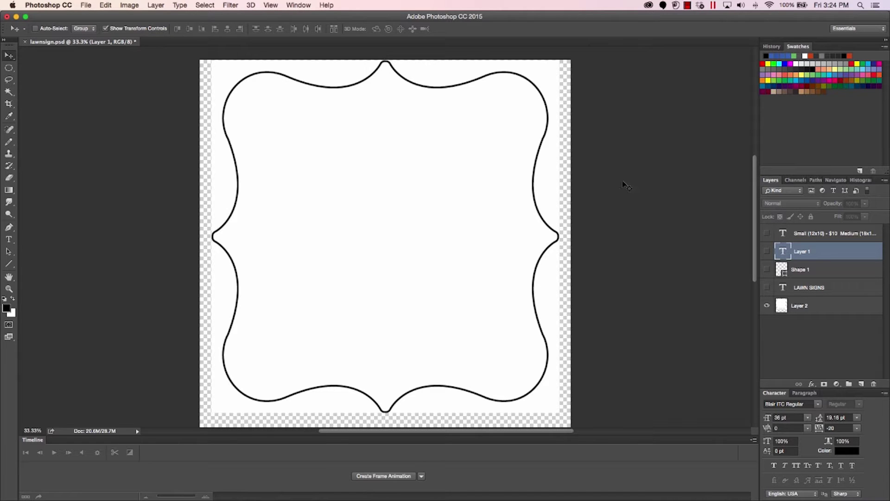
pyautogui.click(766, 288)
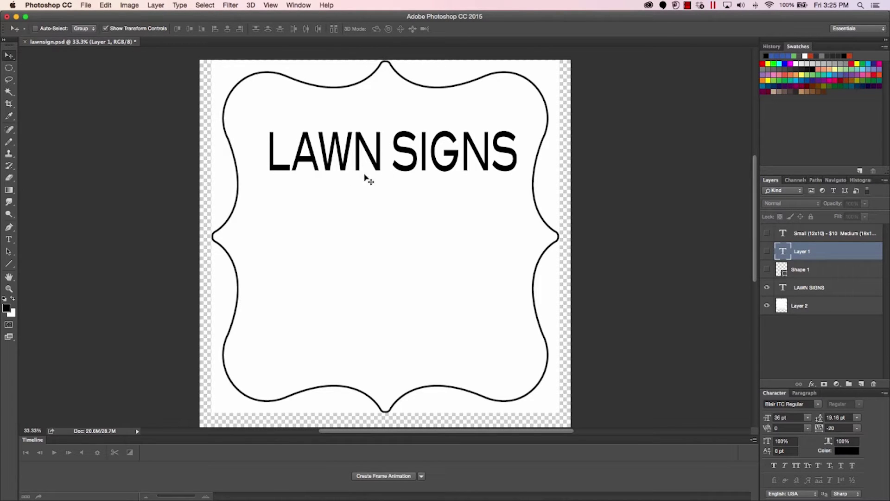
pyautogui.click(767, 233)
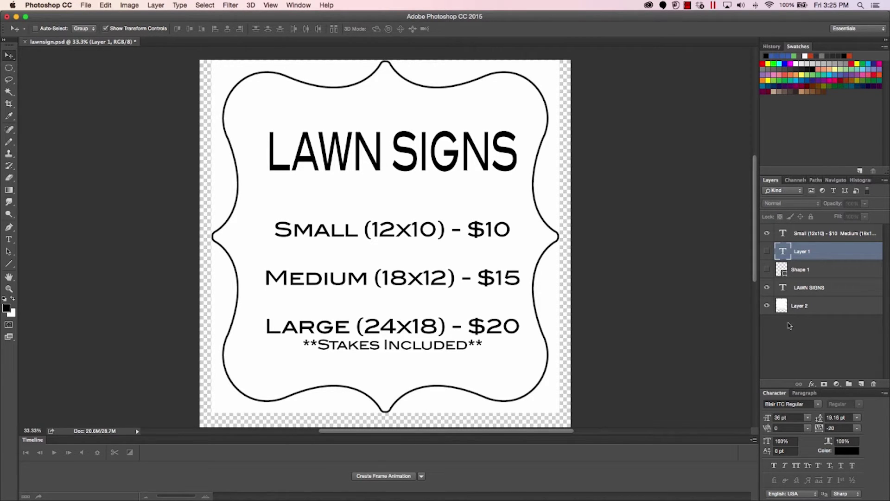
# Step: Show the Shape 1 corner mark, hide Layer 2, and print one US Letter copy of the text artwork
pyautogui.click(766, 269)
pyautogui.click(767, 306)
pyautogui.click(86, 5)
pyautogui.click(124, 252)
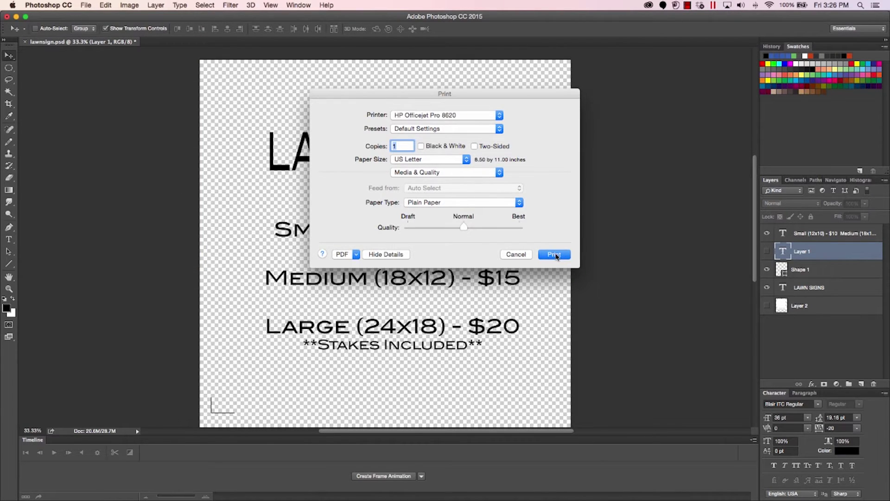
pyautogui.click(555, 254)
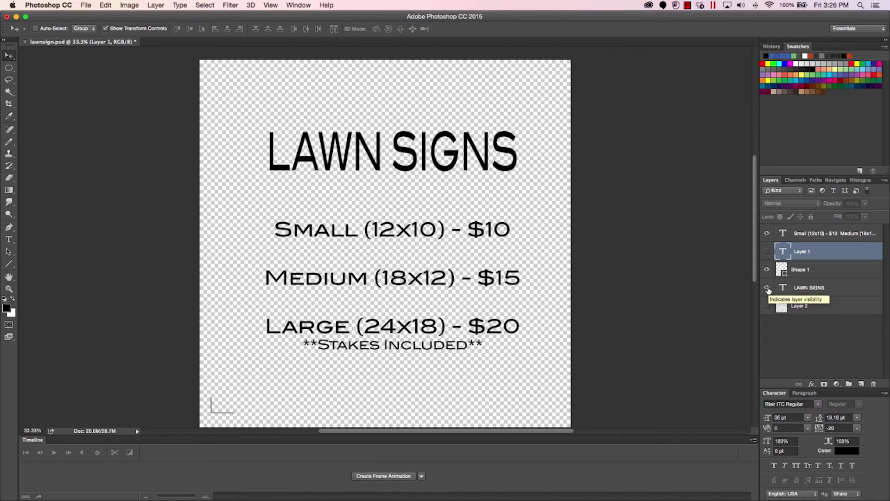
# Step: Show Layer 2 again and hide both text layers, leaving only the frame outline and the corner mark
pyautogui.click(766, 306)
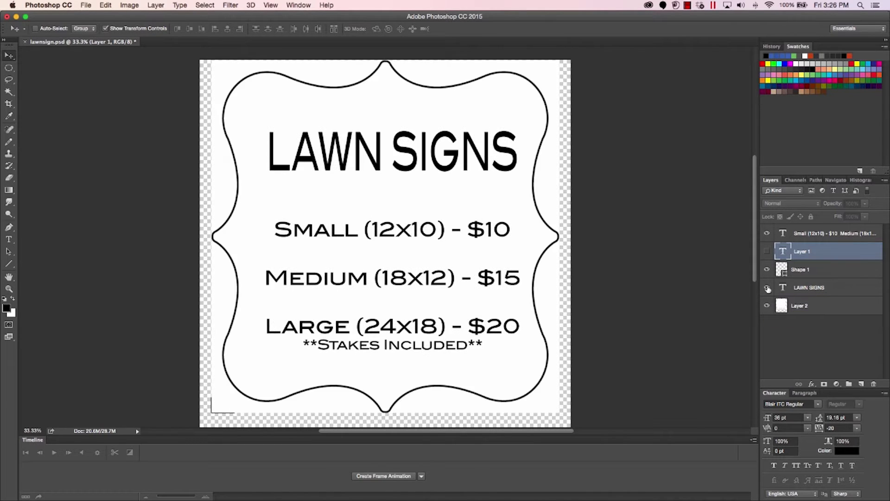
pyautogui.click(767, 288)
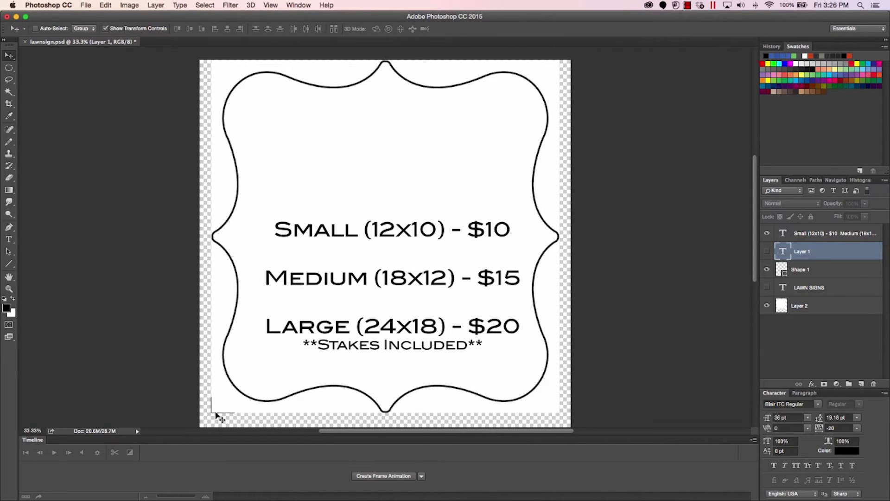
pyautogui.click(766, 234)
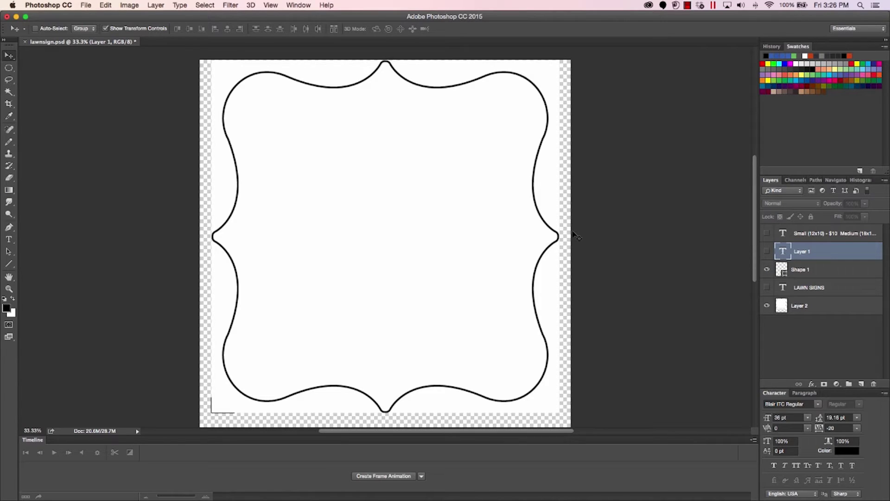
# Step: Quick-export the frame and corner mark as lawnsign.png to the Desktop, replacing the existing file
pyautogui.click(86, 6)
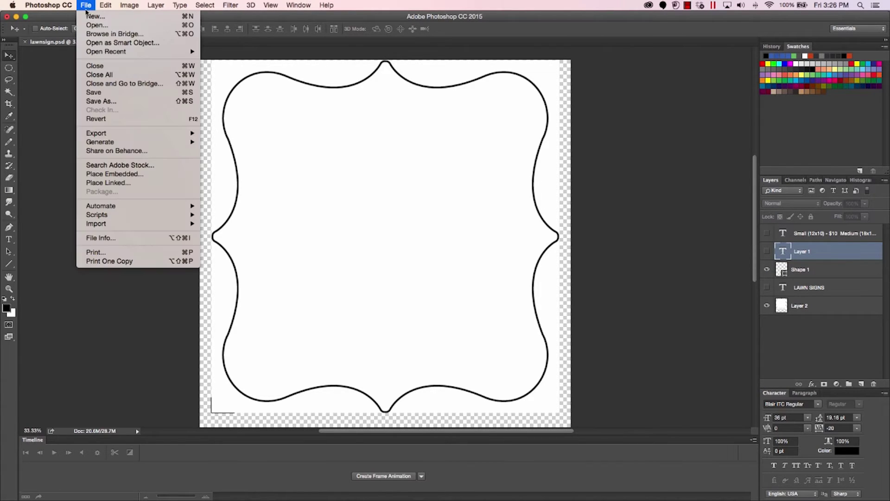
pyautogui.moveTo(117, 136)
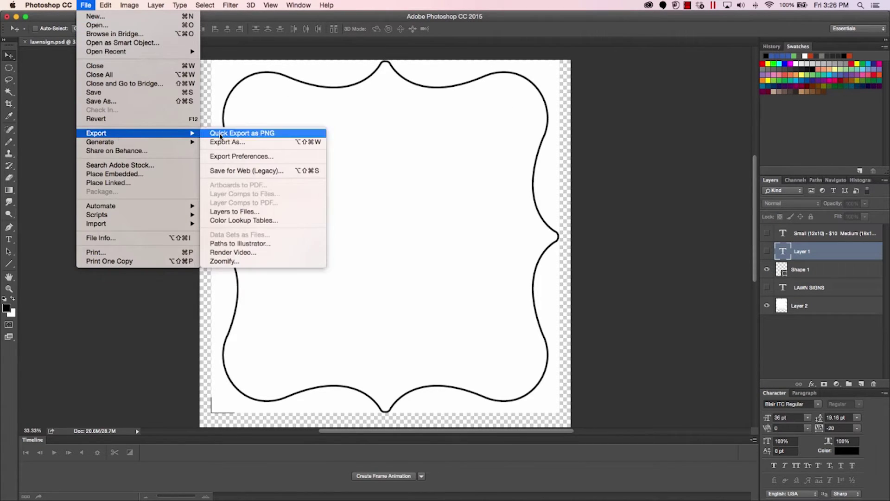
pyautogui.click(206, 135)
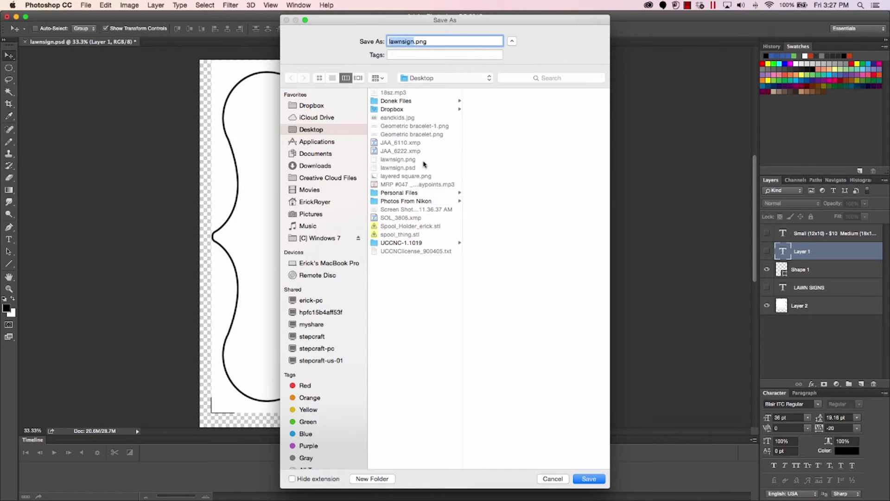
pyautogui.click(590, 479)
pyautogui.click(502, 80)
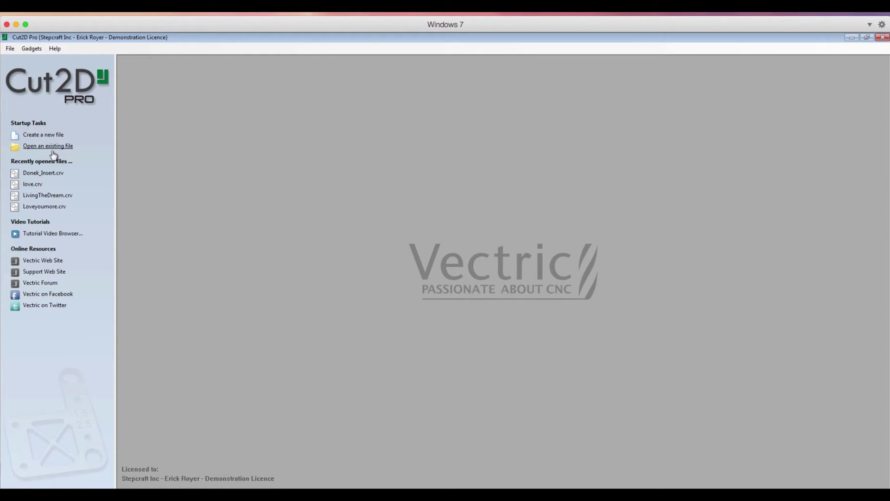
# Step: In Cut2D Pro, create a new 8 by 10 inch job, 0.005 inches thick, and import the lawnsign PNG
pyautogui.click(40, 139)
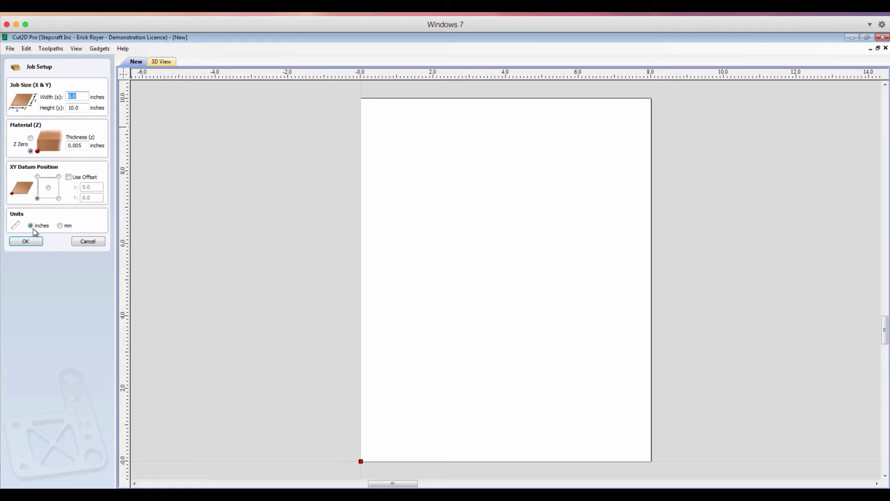
pyautogui.click(25, 241)
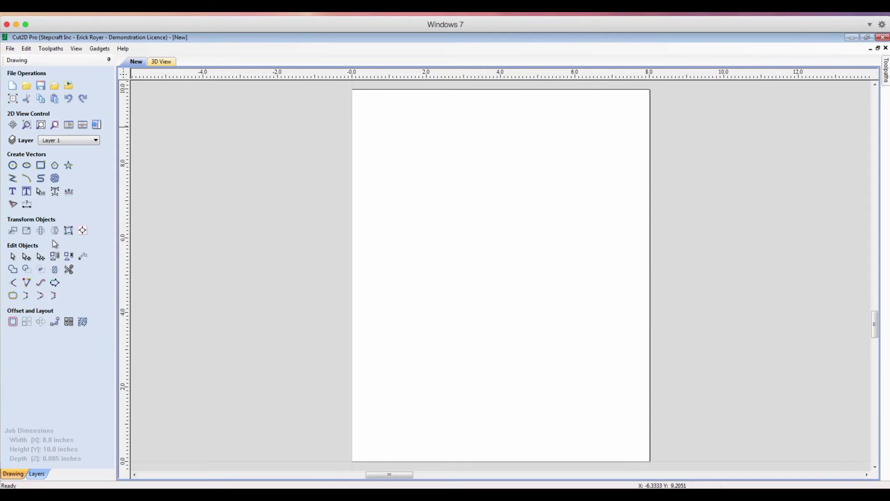
pyautogui.click(70, 86)
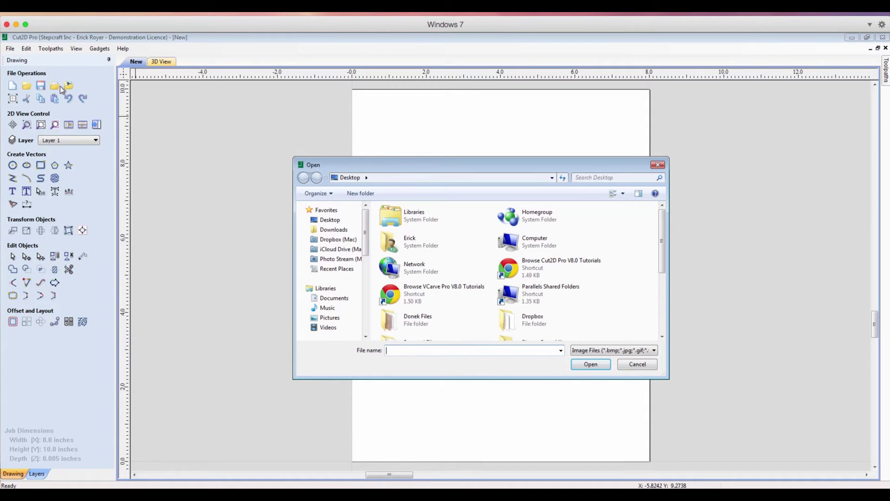
pyautogui.scroll(-3, 664, 288)
pyautogui.scroll(-3, 664, 287)
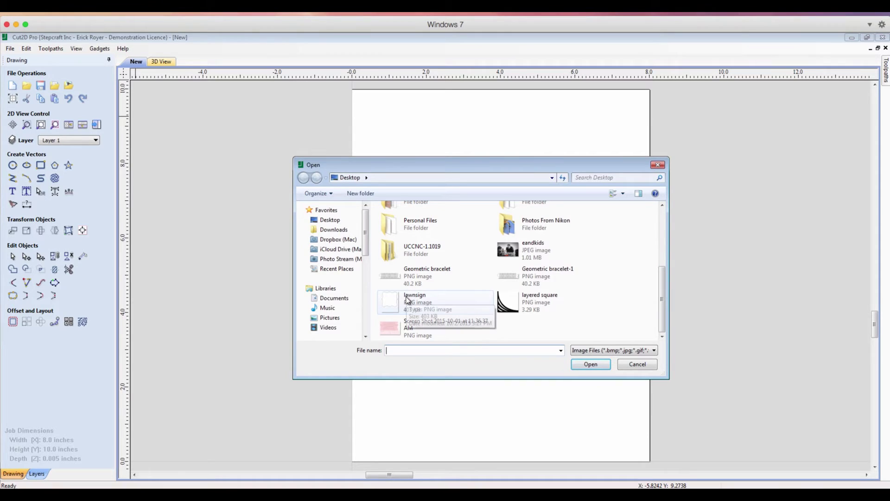
pyautogui.click(408, 301)
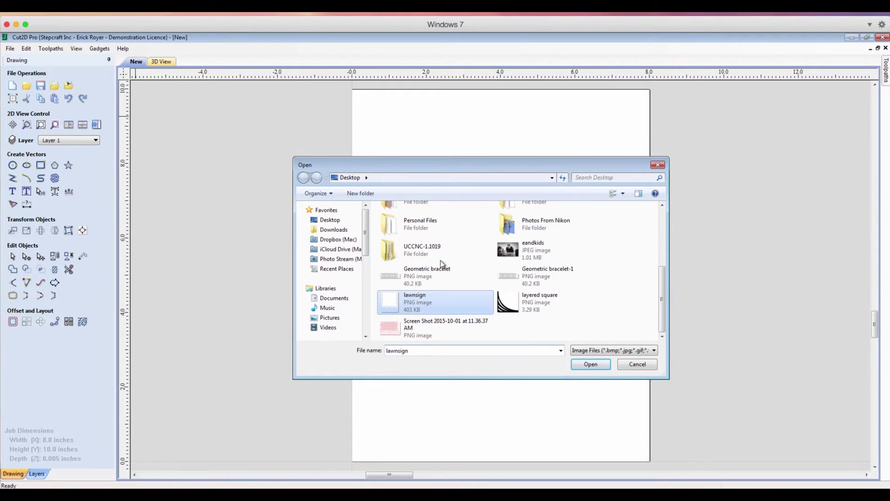
pyautogui.press('Return')
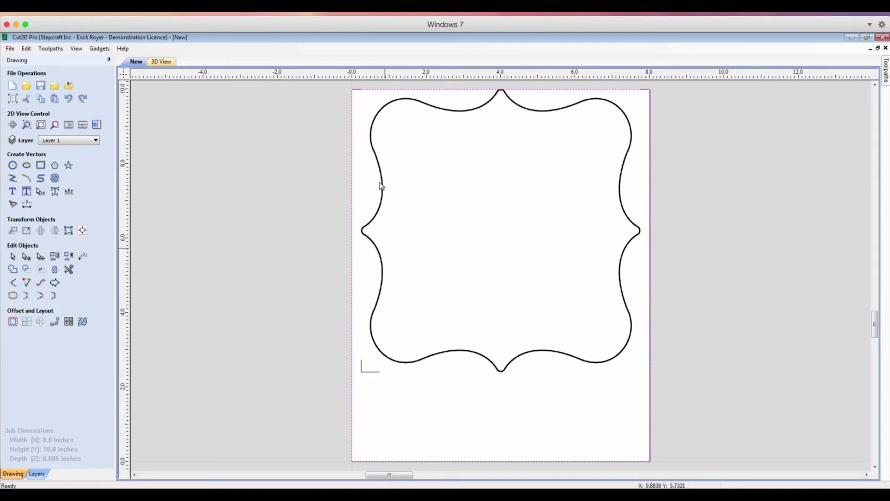
# Step: Preview a black/white trace of the imported bitmap with bitmap fading reset to the default 52%
pyautogui.click(389, 139)
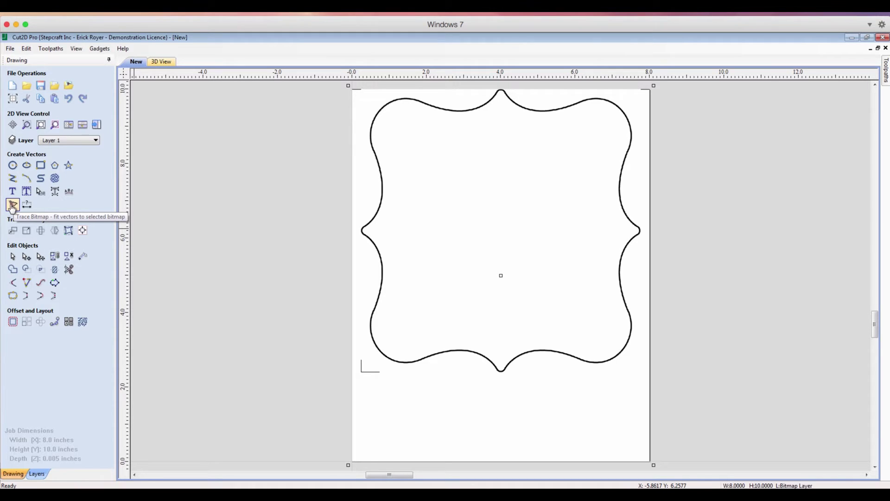
pyautogui.click(13, 205)
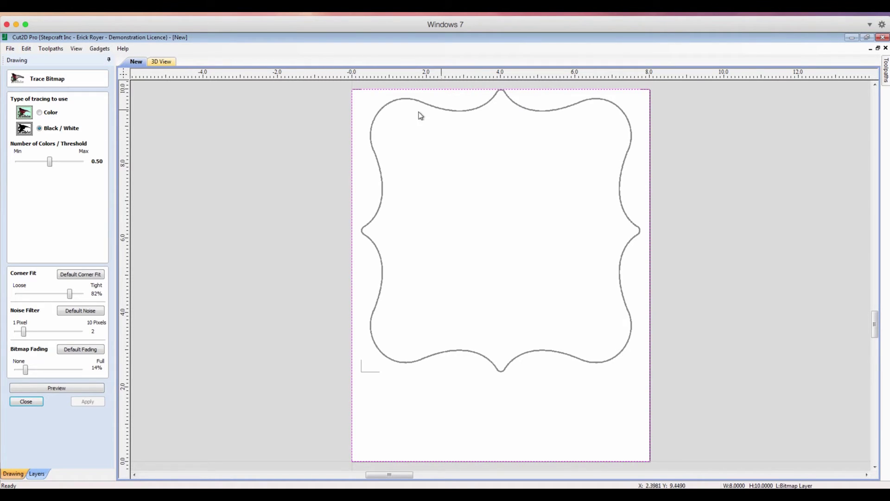
pyautogui.click(41, 114)
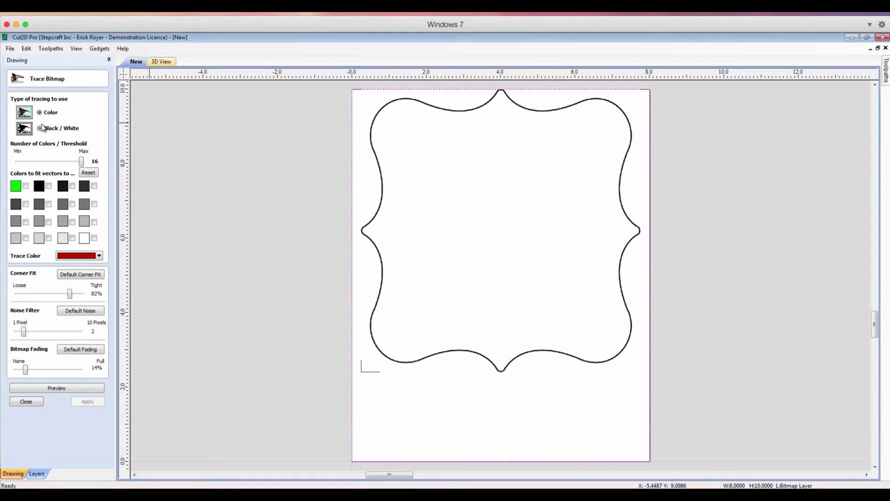
pyautogui.click(40, 129)
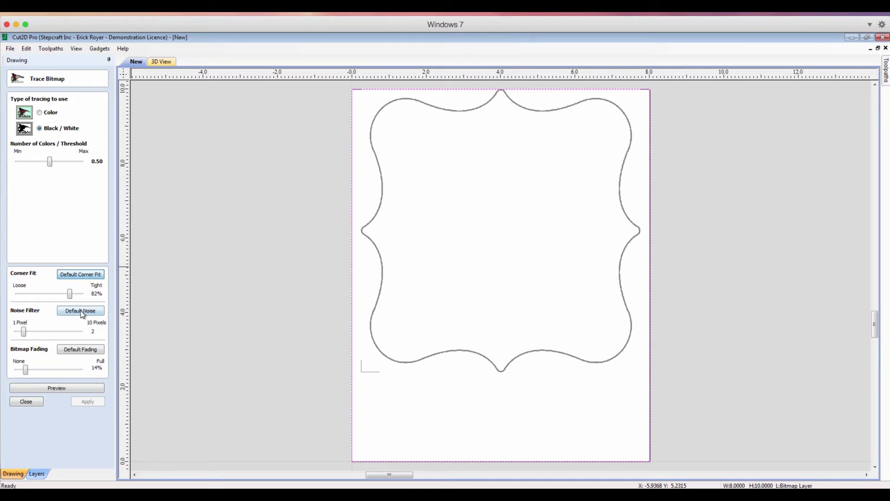
pyautogui.click(85, 352)
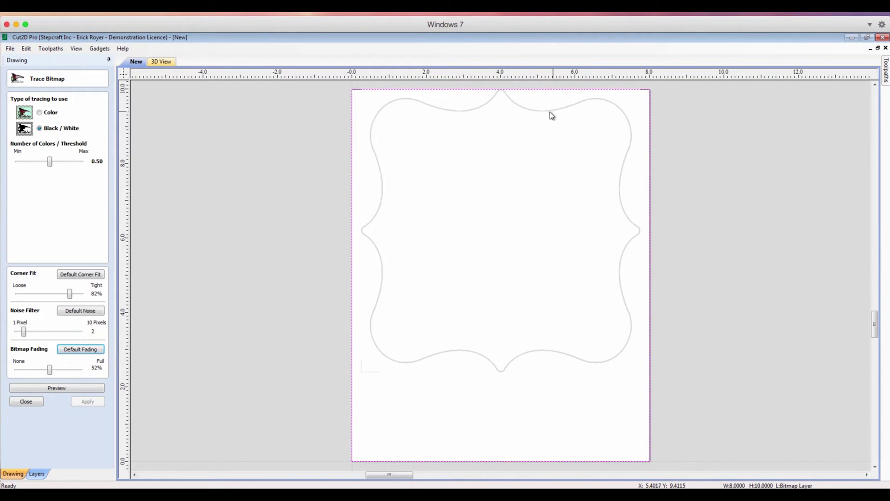
pyautogui.click(62, 387)
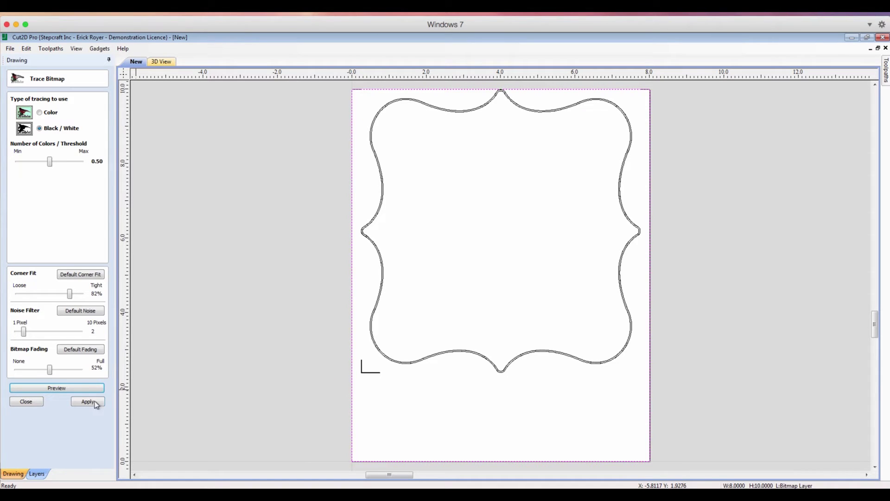
# Step: Check the previewed vectors along the frame's edge, then apply the bitmap trace and finish tracing
pyautogui.scroll(5, 386, 288)
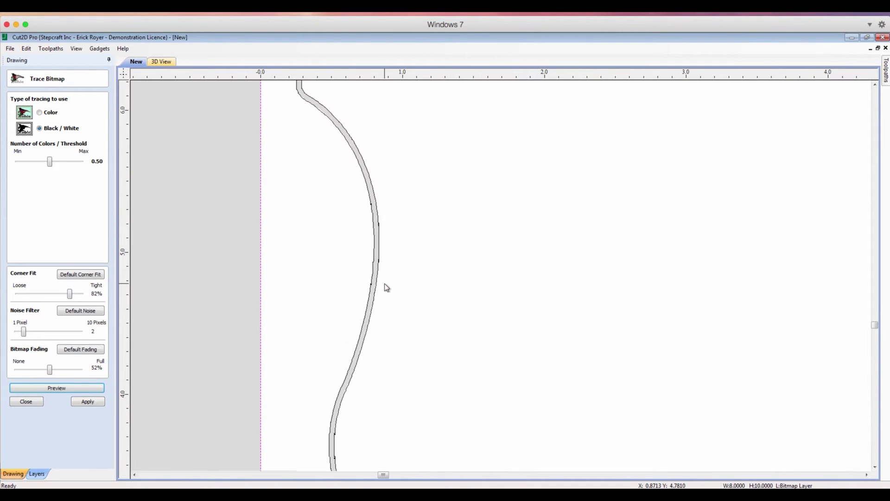
pyautogui.scroll(-4, 446, 195)
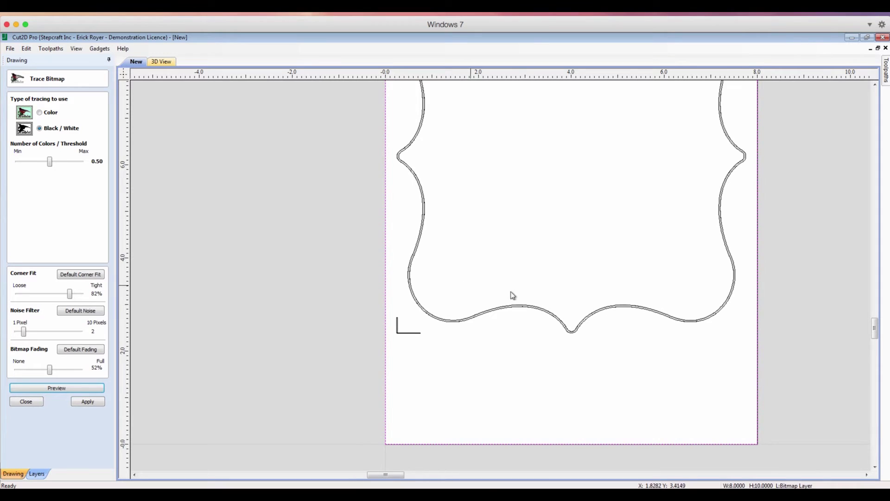
pyautogui.click(86, 402)
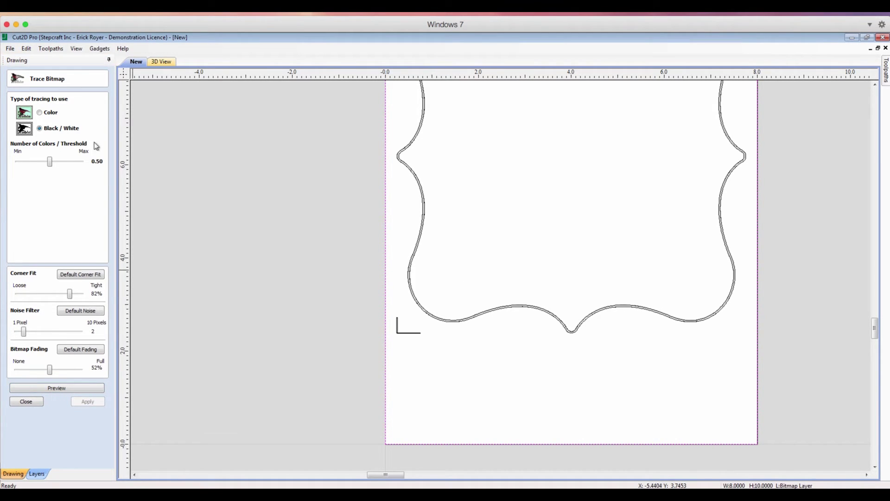
pyautogui.click(24, 402)
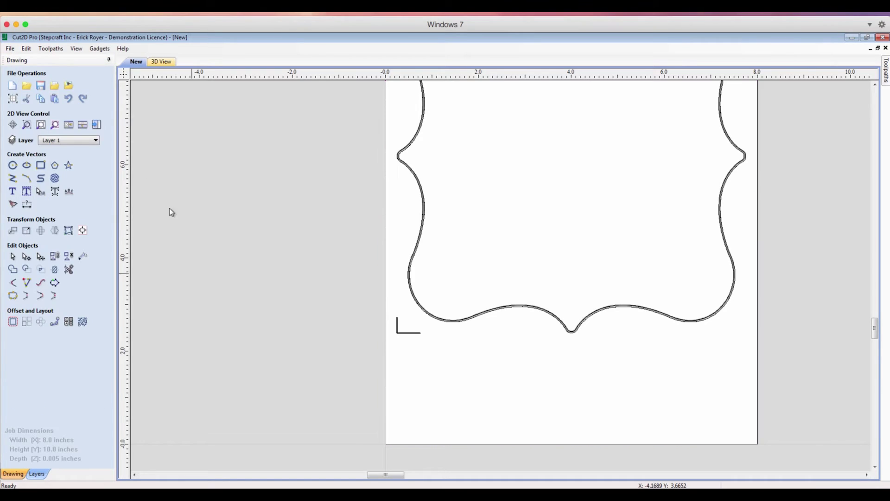
# Step: Hide the Bitmap Layer and delete the inner line of the traced double frame outline
pyautogui.click(95, 140)
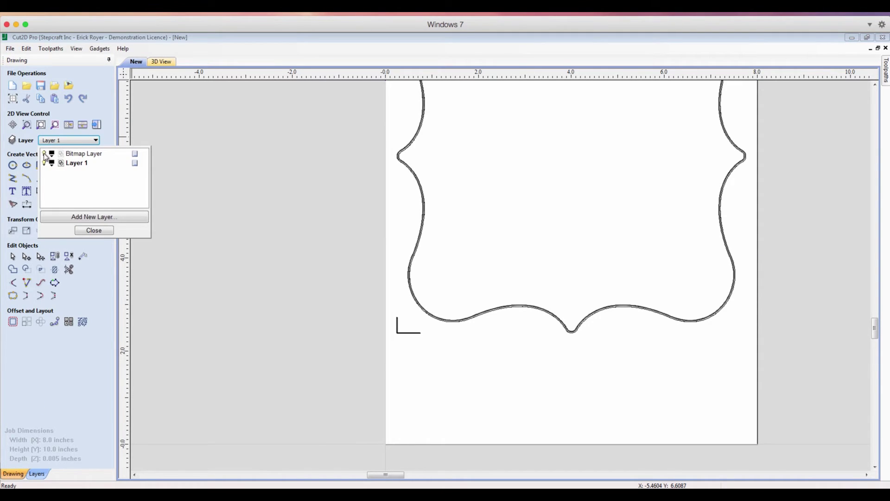
pyautogui.click(44, 154)
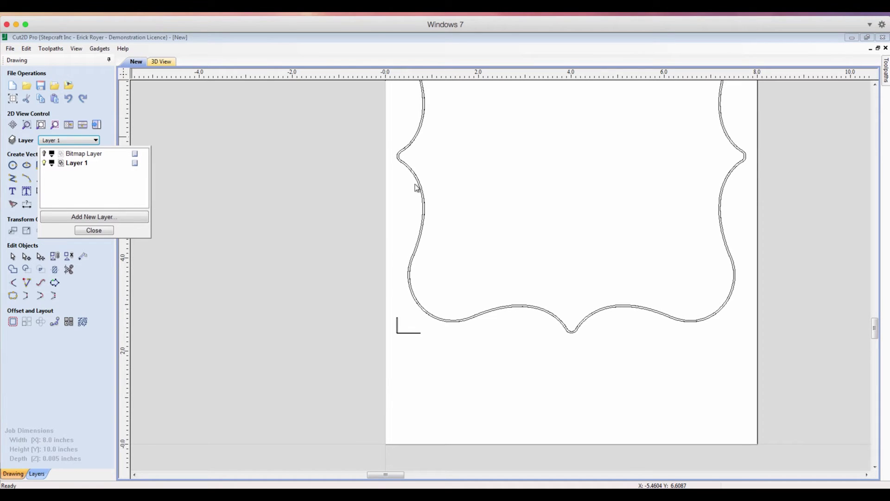
pyautogui.click(103, 231)
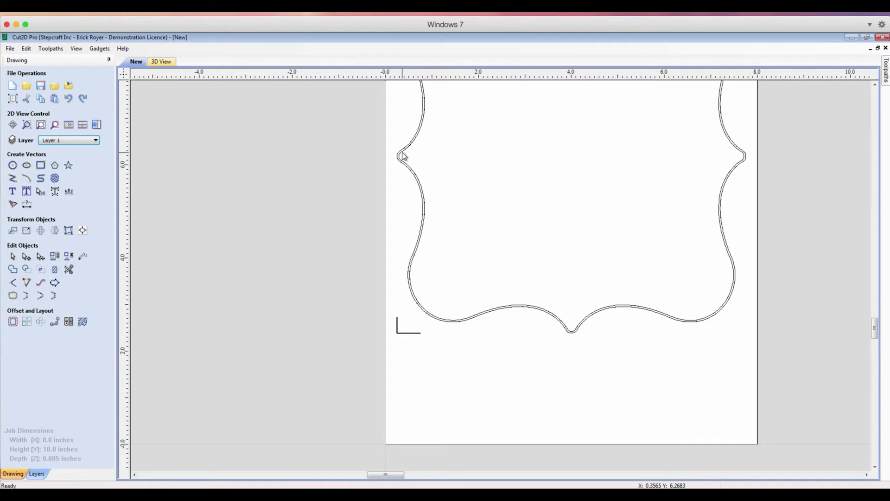
pyautogui.click(403, 156)
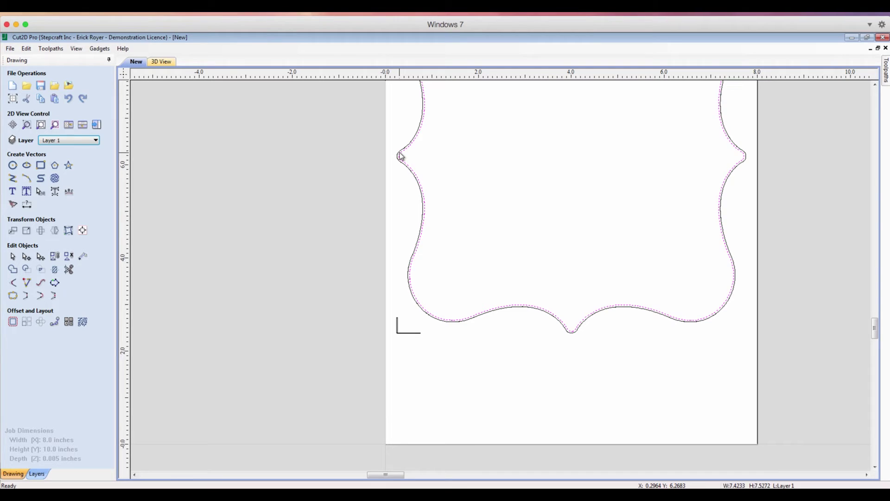
pyautogui.press('Escape')
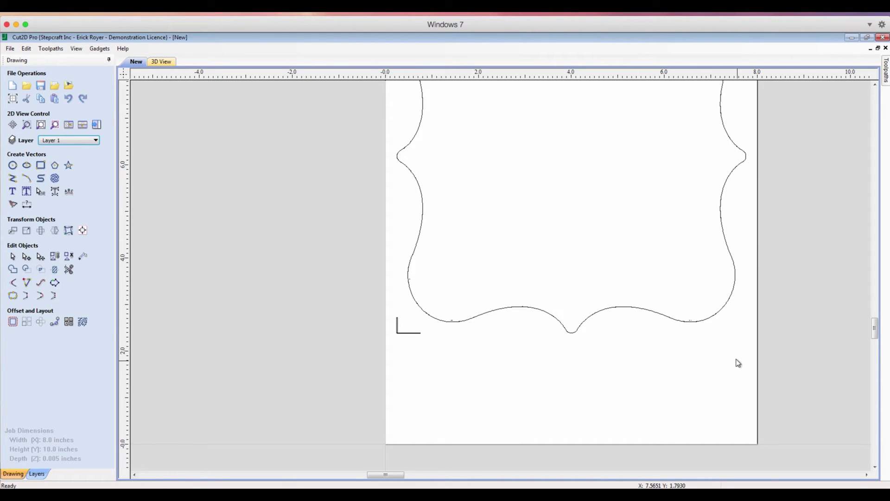
# Step: Move the frame outline and corner mark together so that the corner mark sits on the job's lower-left origin
pyautogui.moveTo(794, 384); pyautogui.dragTo(369, 60)
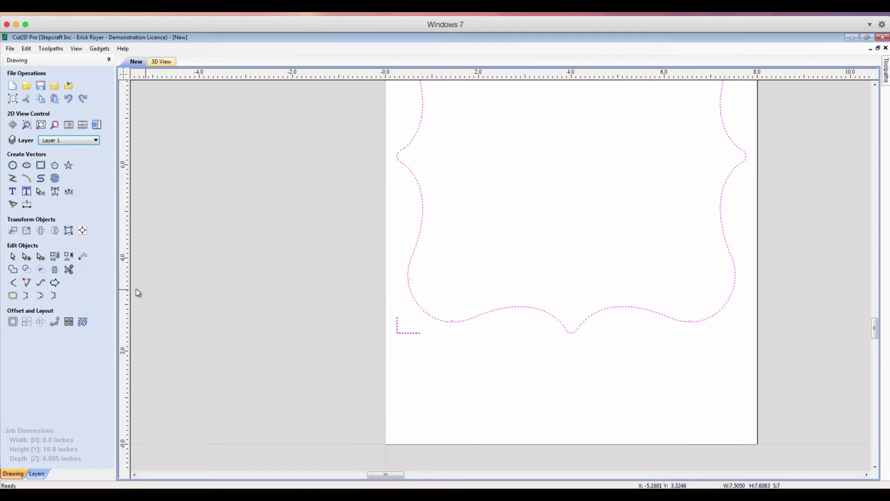
pyautogui.click(41, 256)
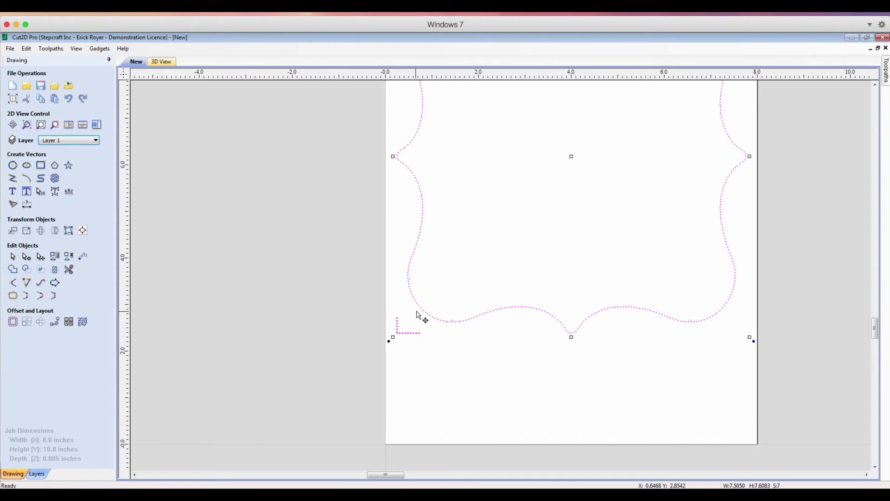
pyautogui.moveTo(419, 310); pyautogui.dragTo(412, 418)
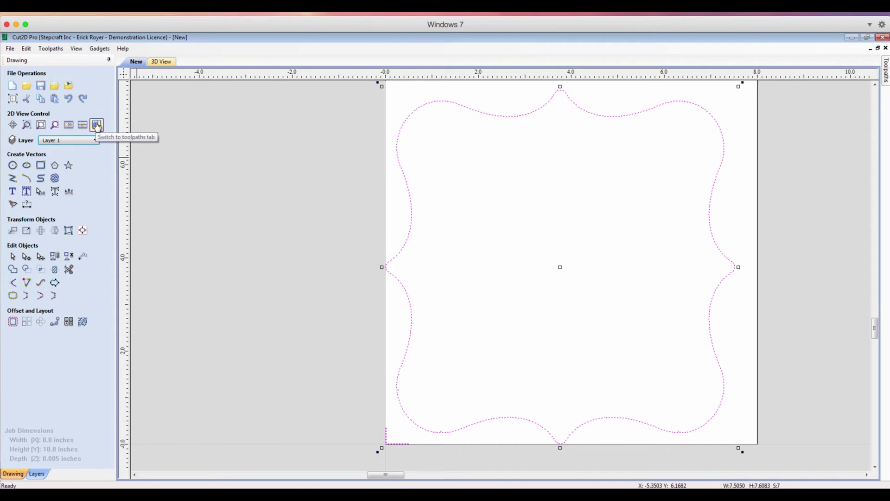
# Step: Start a 2D profile toolpath using the metric Drag Knife tool and set the number of passes to 1
pyautogui.click(97, 125)
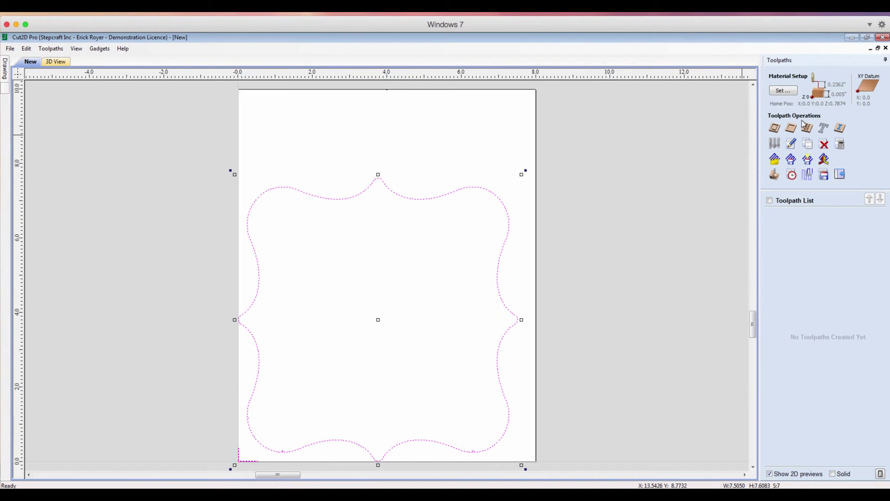
pyautogui.click(774, 129)
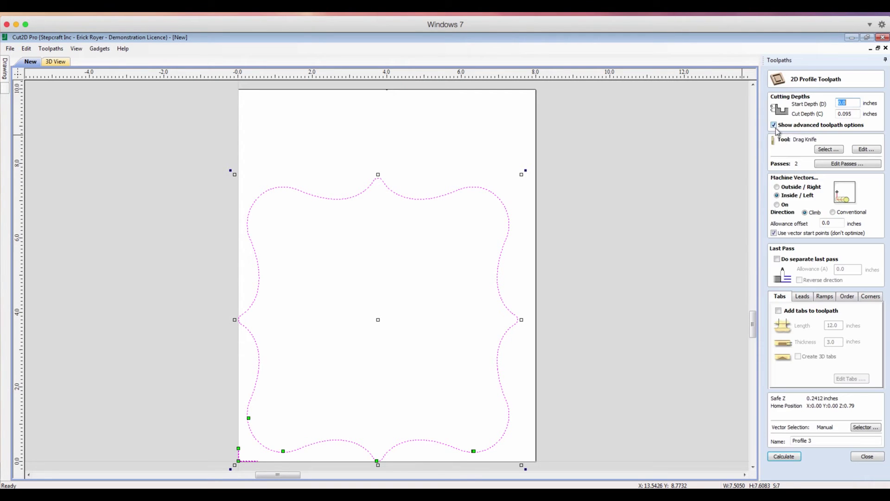
pyautogui.click(824, 150)
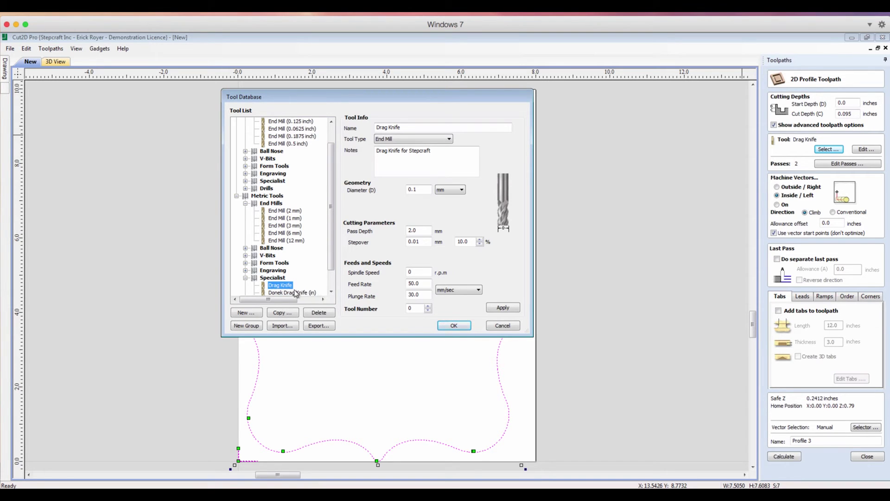
pyautogui.click(465, 326)
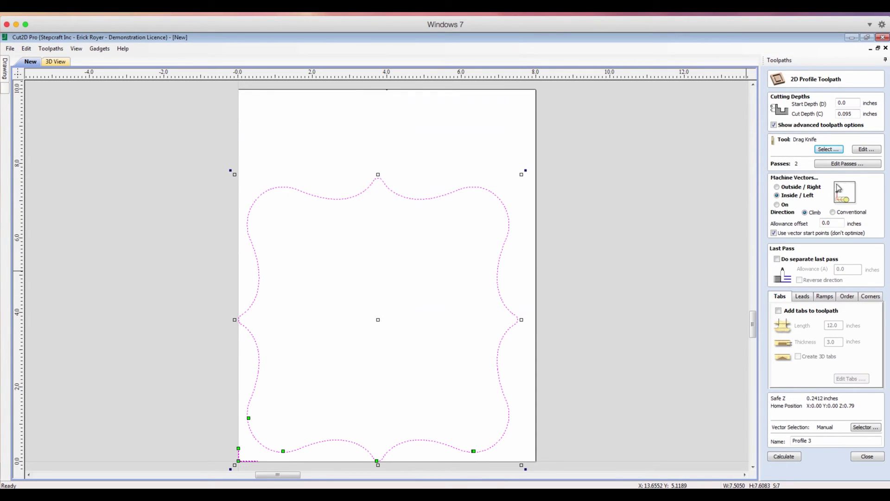
pyautogui.click(827, 165)
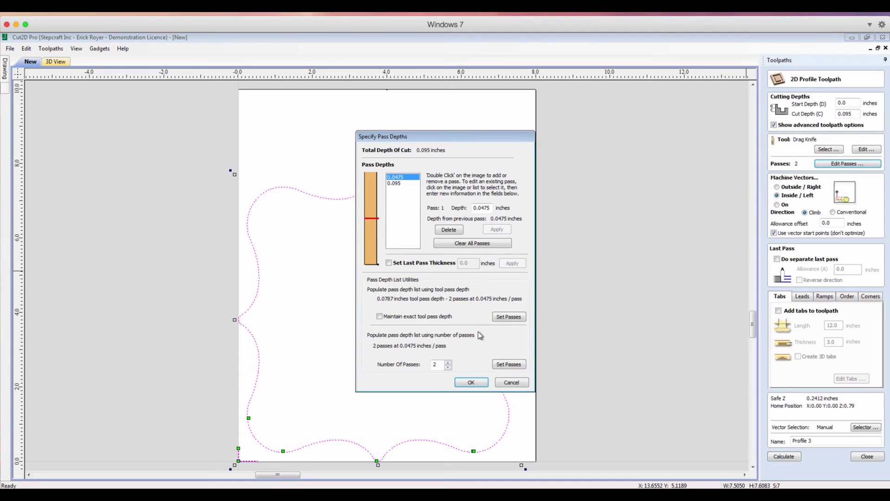
pyautogui.click(448, 367)
pyautogui.click(471, 382)
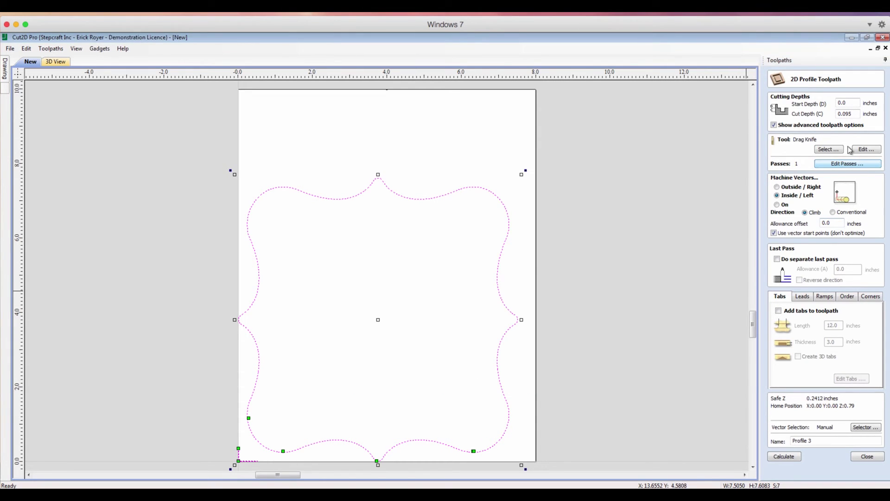
# Step: Set the profile toolpath to machine on the vectors and turn off the use of vector start points
pyautogui.click(777, 205)
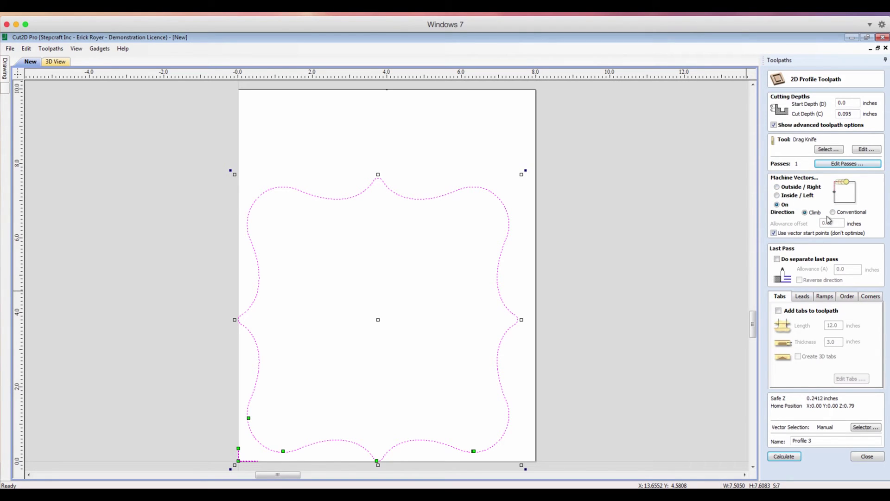
pyautogui.click(774, 233)
pyautogui.click(773, 232)
# Step: Select only the frame outline without the corner mark, calculate its profile toolpath despite the cut-through depth, and close the preview
pyautogui.click(270, 414)
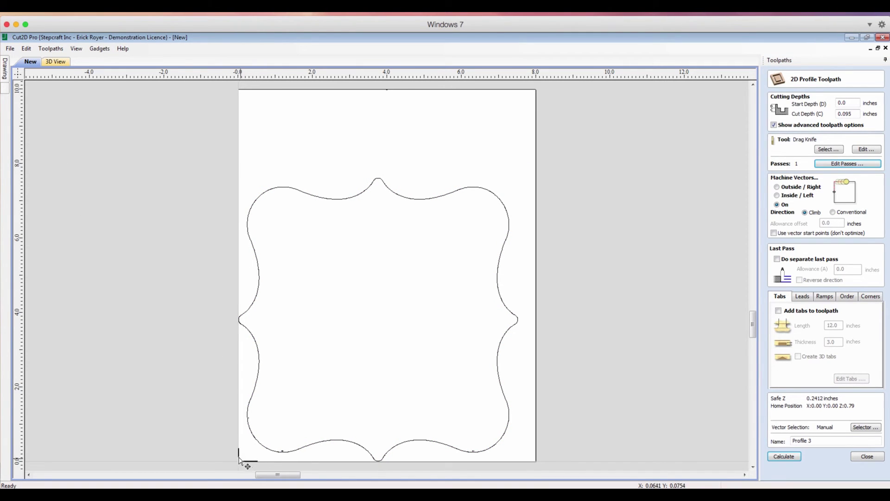
pyautogui.click(255, 437)
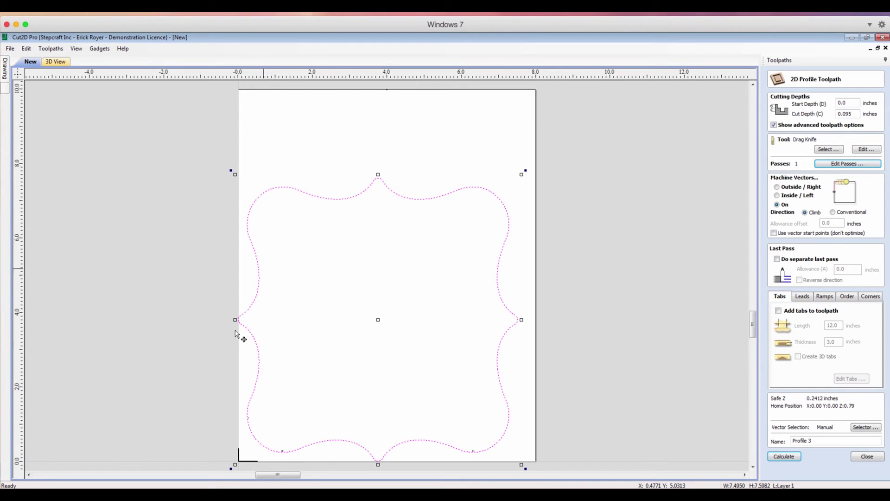
pyautogui.click(200, 365)
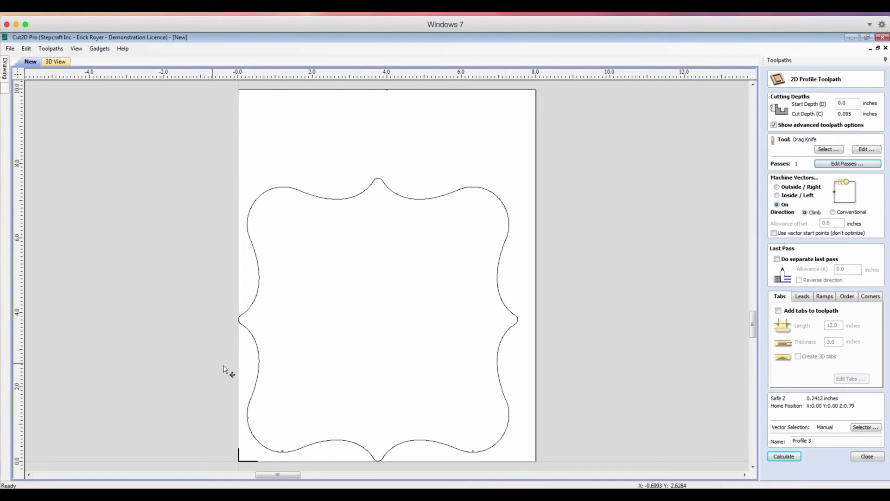
pyautogui.click(261, 440)
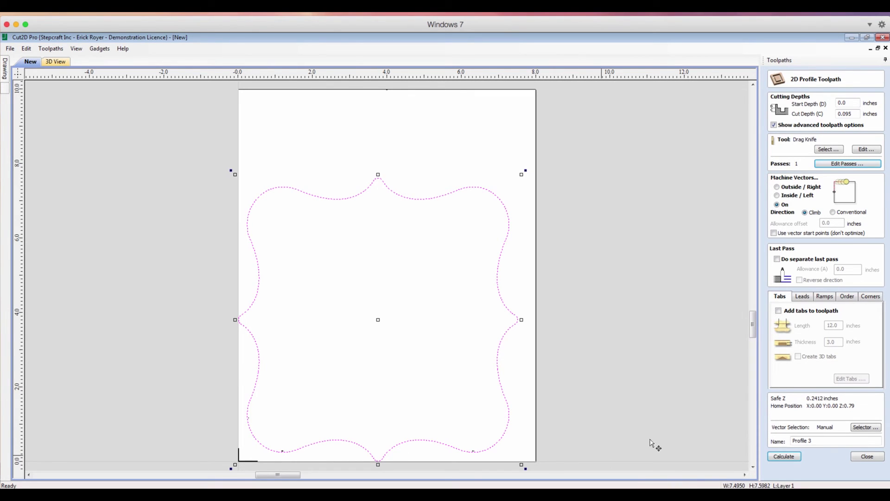
pyautogui.click(784, 457)
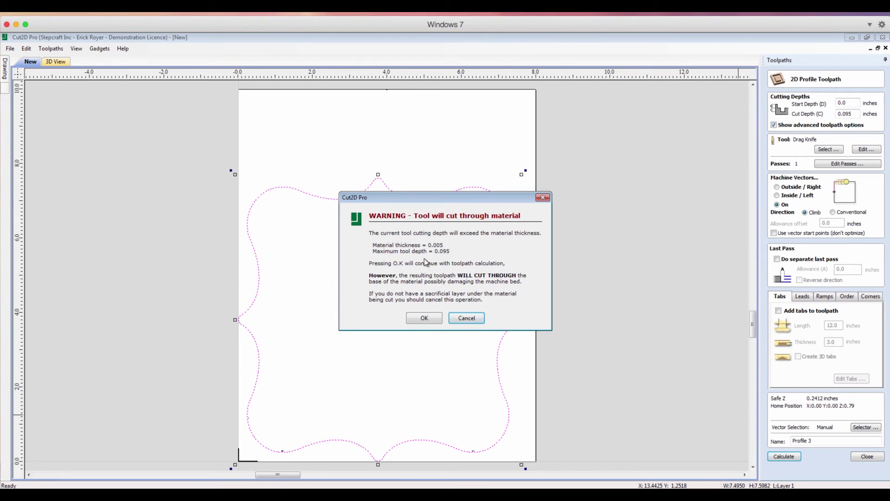
pyautogui.click(431, 320)
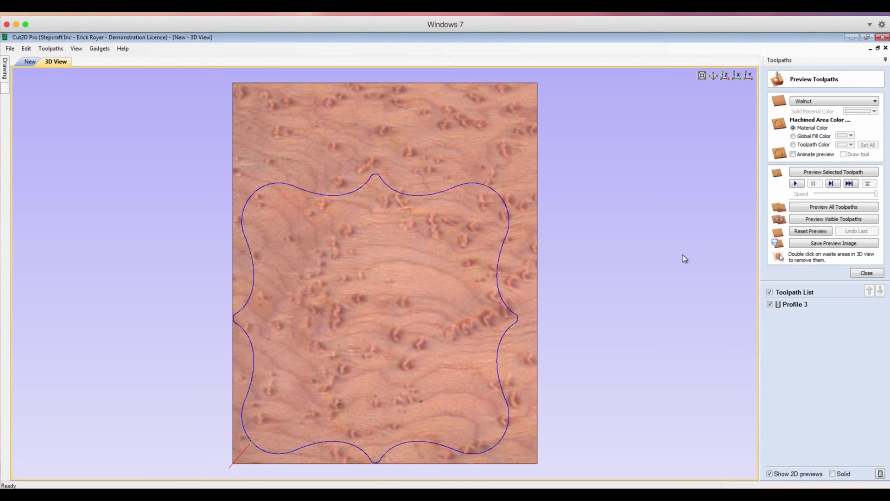
pyautogui.click(866, 272)
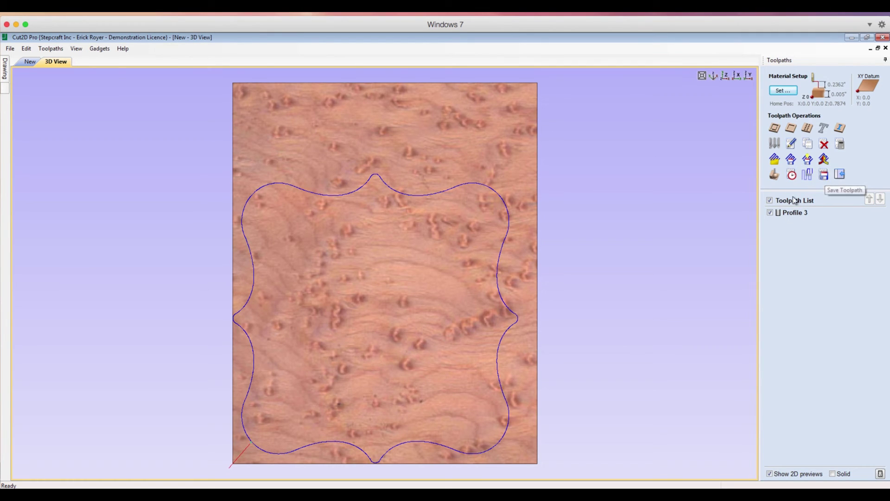
# Step: Save the profile toolpath to the Desktop as sign, using the Mach2/3 Arcs (mm) (*.txt) post processor
pyautogui.moveTo(769, 214)
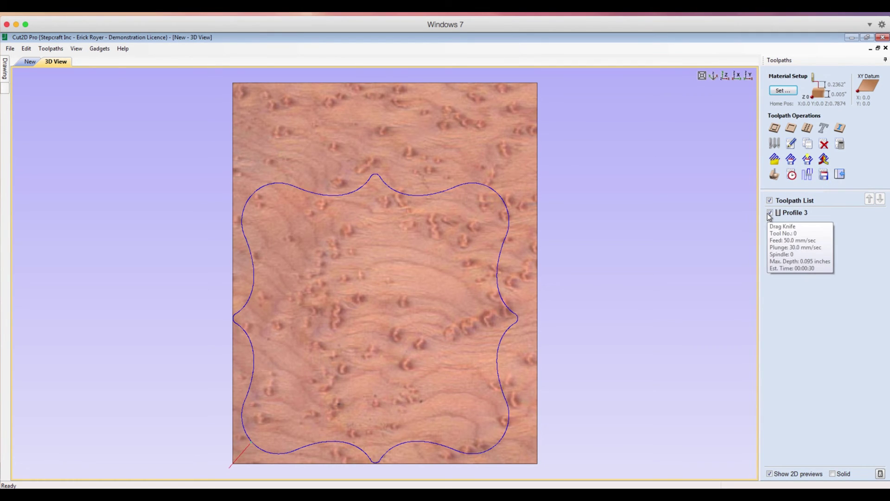
pyautogui.click(823, 175)
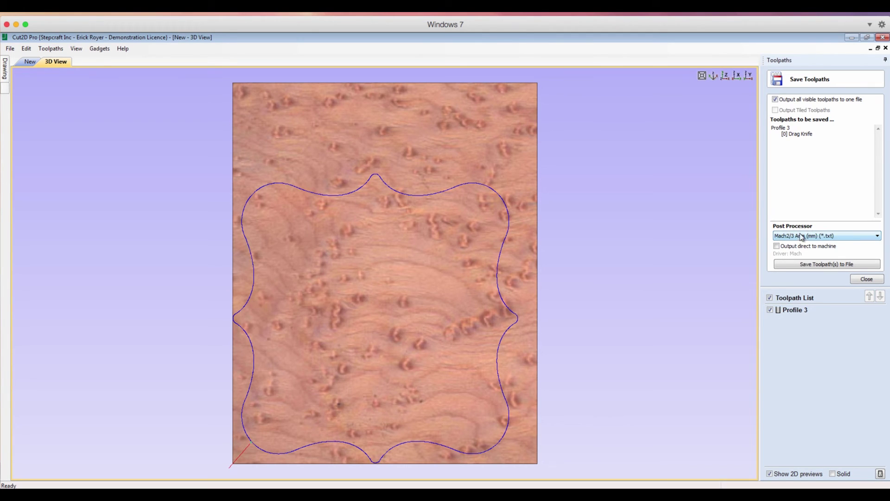
pyautogui.click(818, 265)
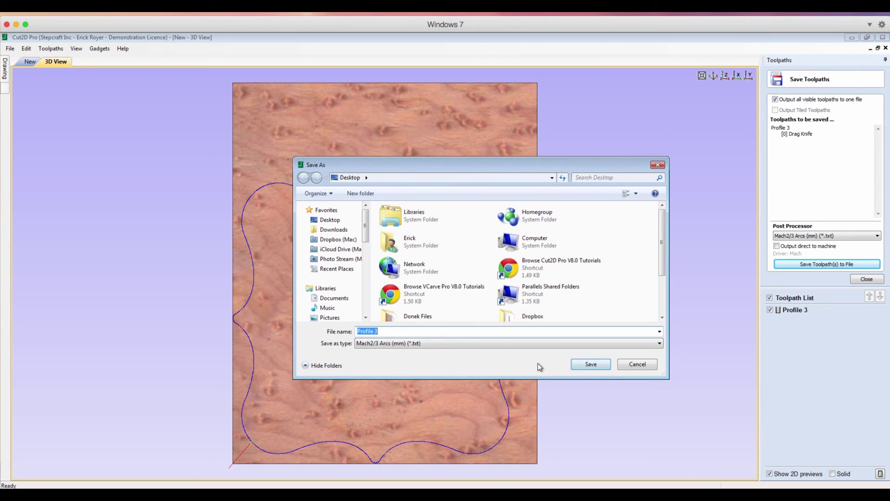
pyautogui.write('d')
pyautogui.press('BackSpace')
pyautogui.write('sign')
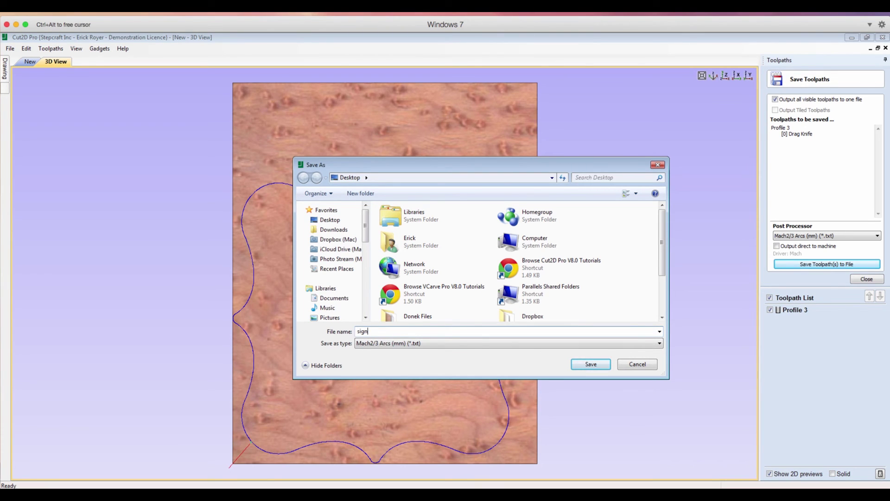
pyautogui.press('Return')
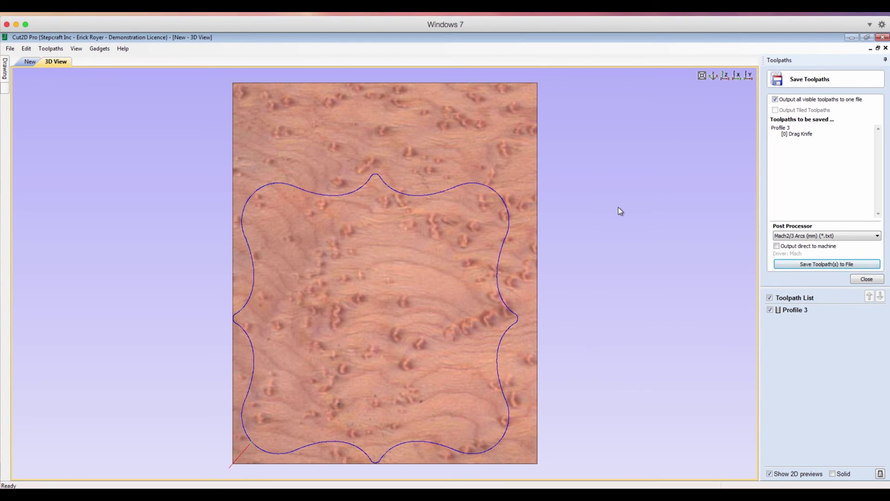